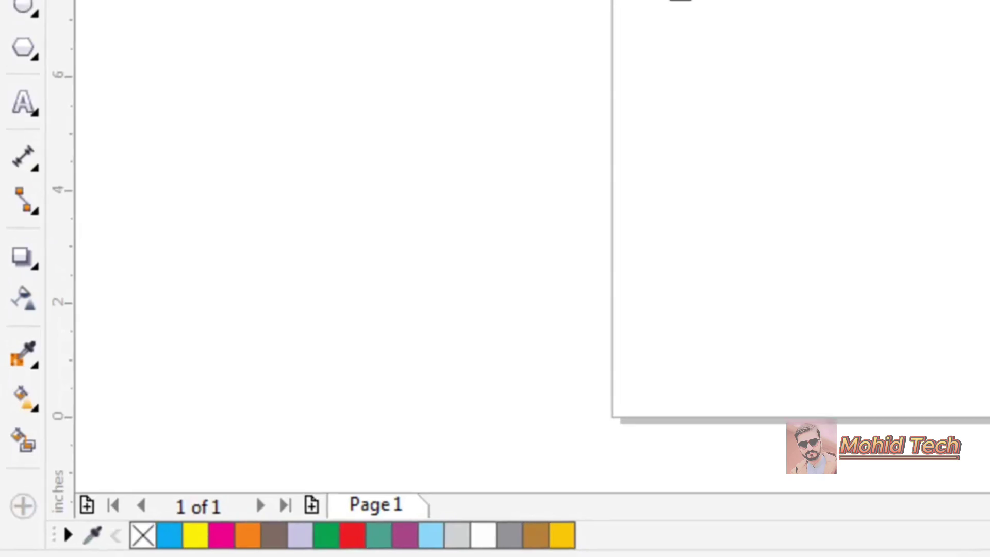
- Draw a rectangle spanning the upper middle of the page
drag(580, 0, 989, 222)
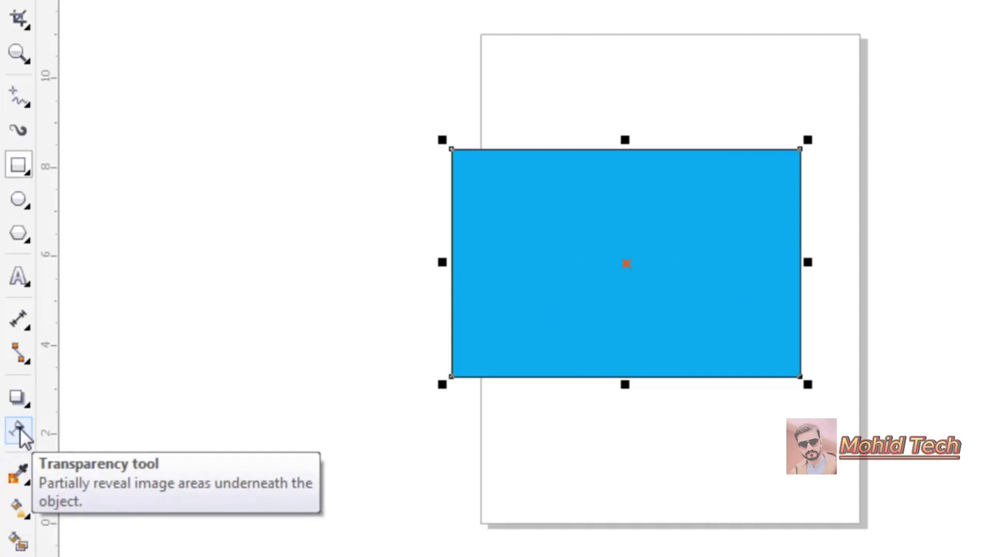
- Apply a linear transparency to the rectangle so it fades only near its right end
click(20, 428)
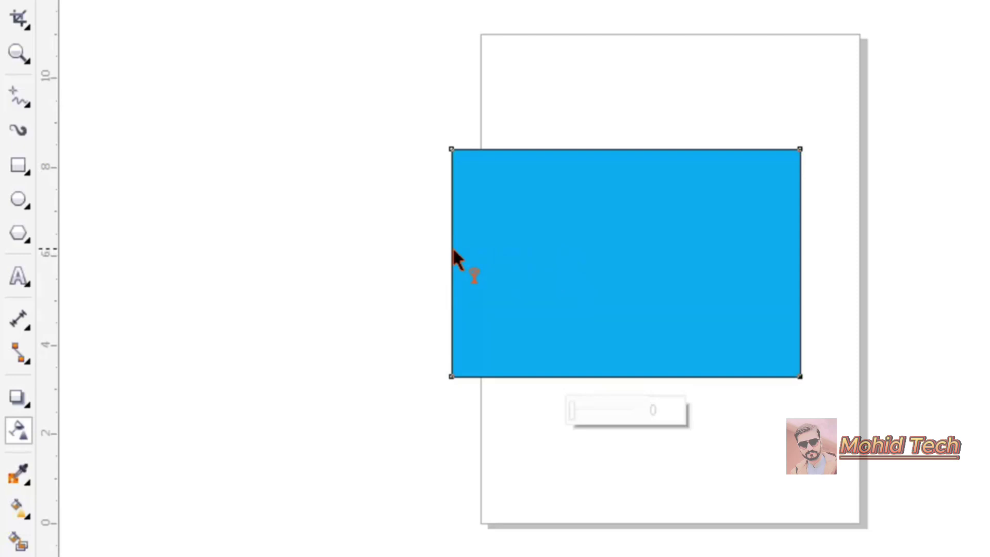
drag(549, 248, 710, 247)
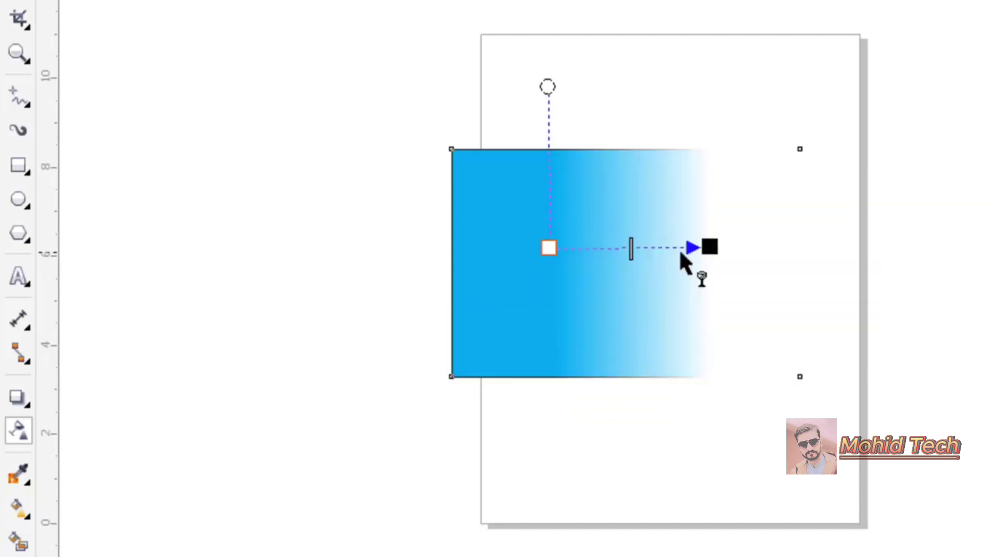
drag(549, 248, 591, 251)
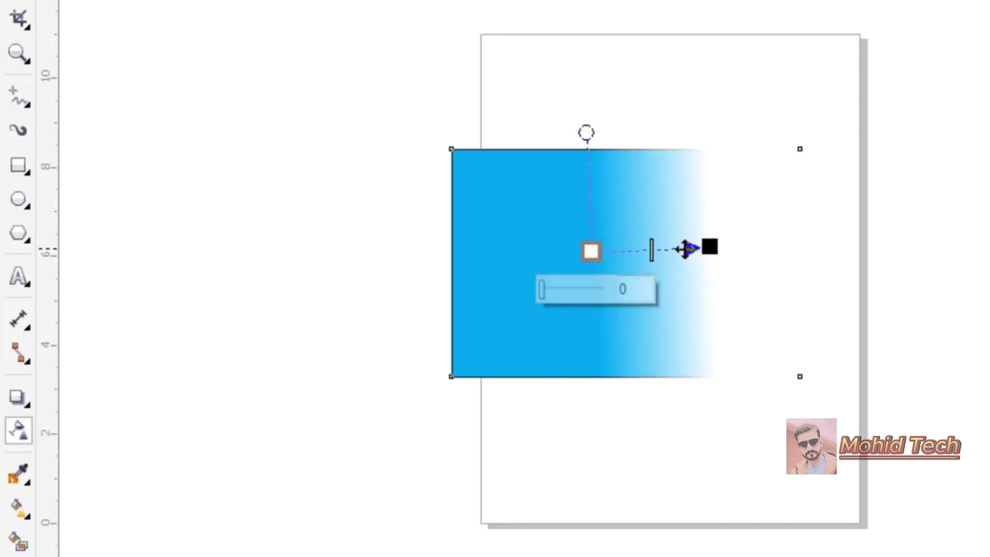
drag(653, 250, 841, 247)
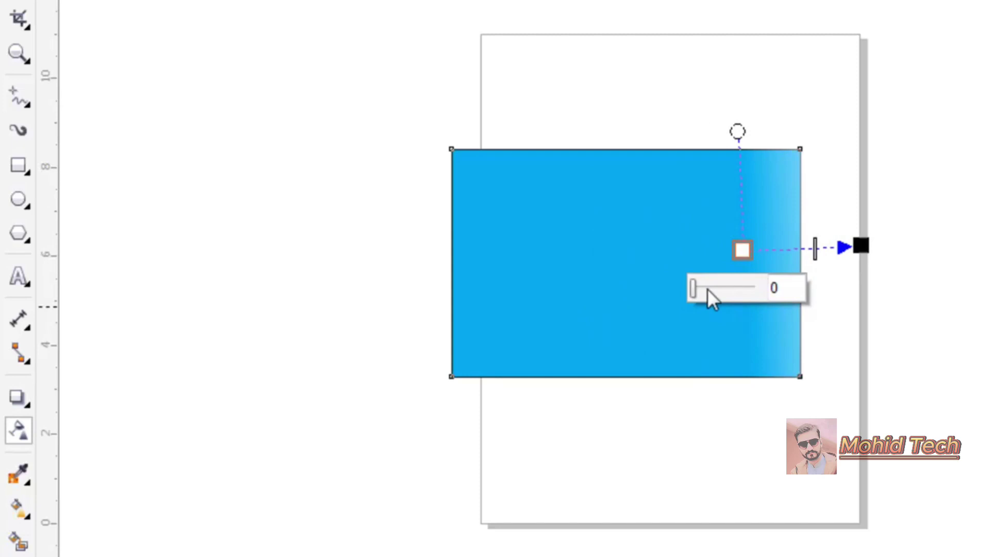
- Set the rectangle's starting transparency to about 54% so the whole shape turns paler blue
drag(692, 291, 775, 290)
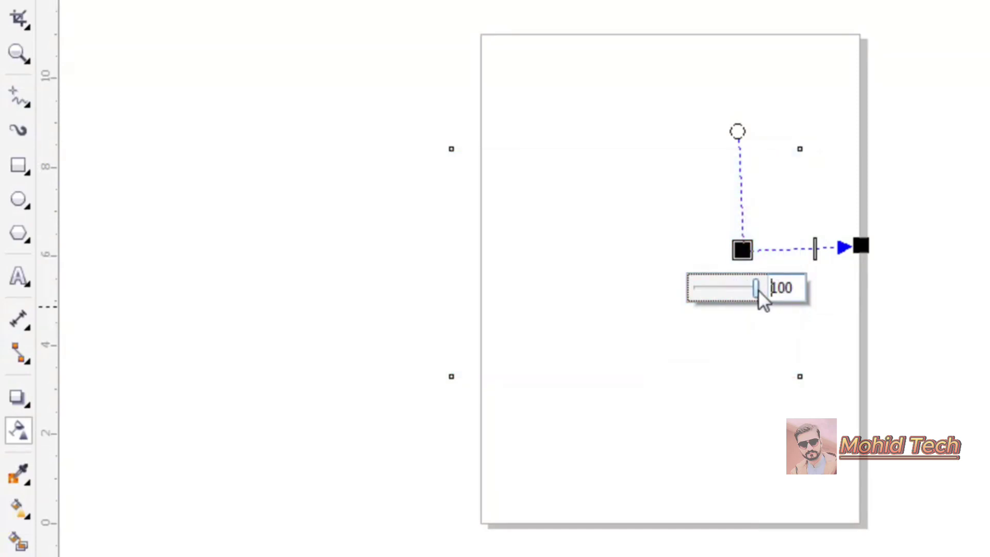
drag(756, 293, 720, 291)
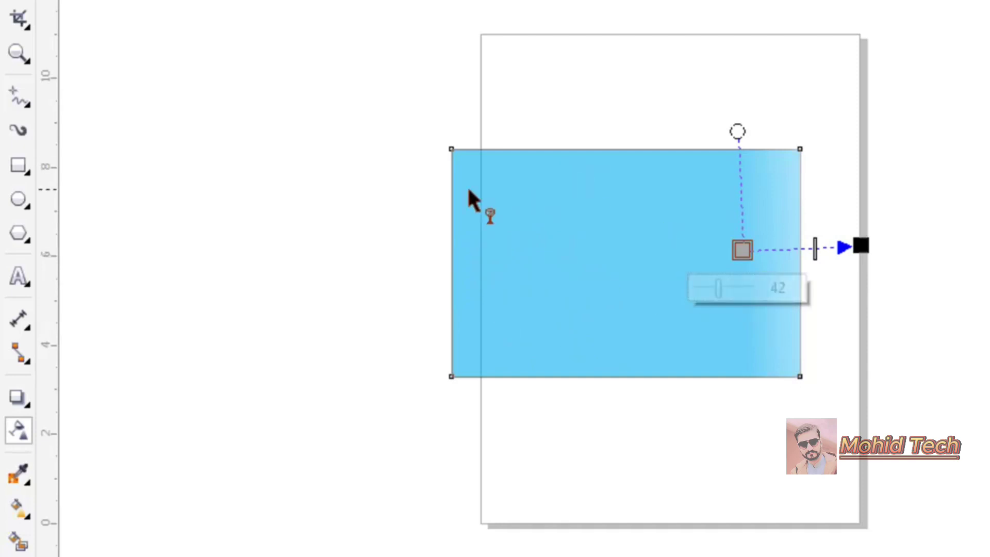
key(Escape)
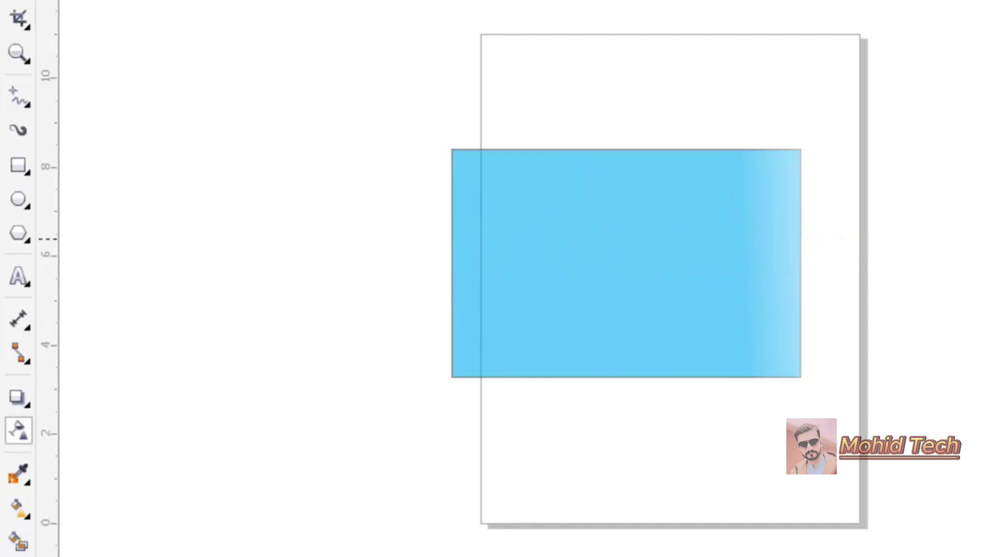
click(639, 259)
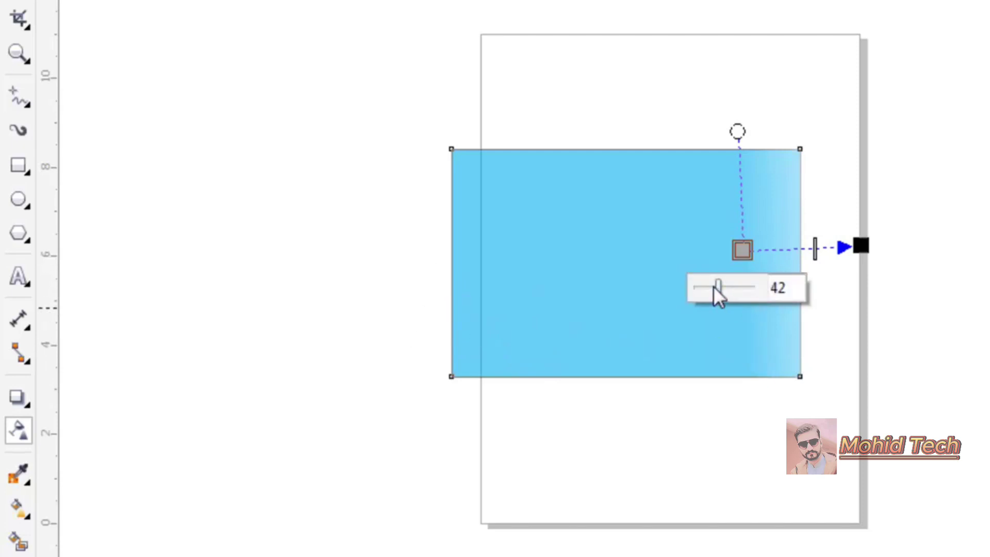
mouse_move(720, 289)
mouse_down()
mouse_move(739, 290)
mouse_move(699, 290)
mouse_move(727, 290)
mouse_up()
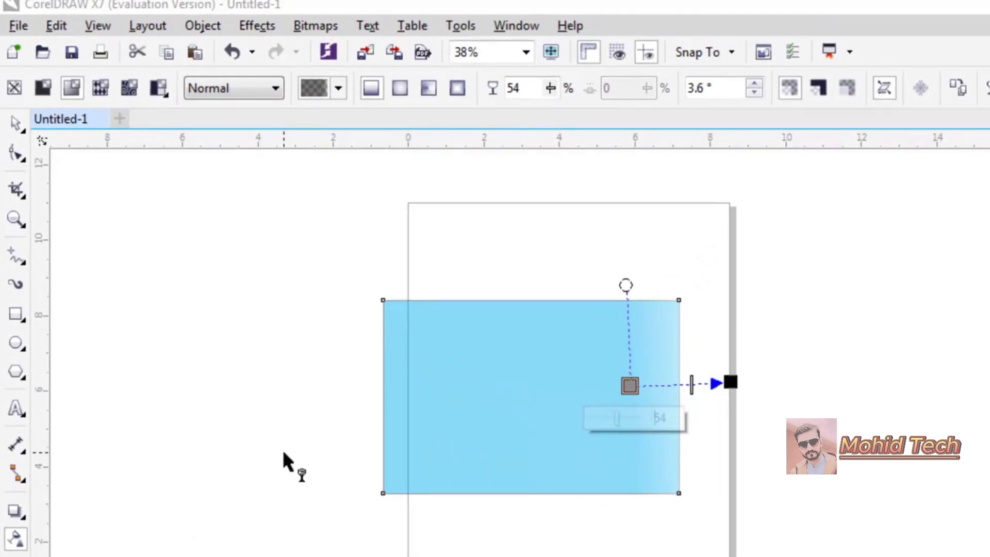
click(8, 21)
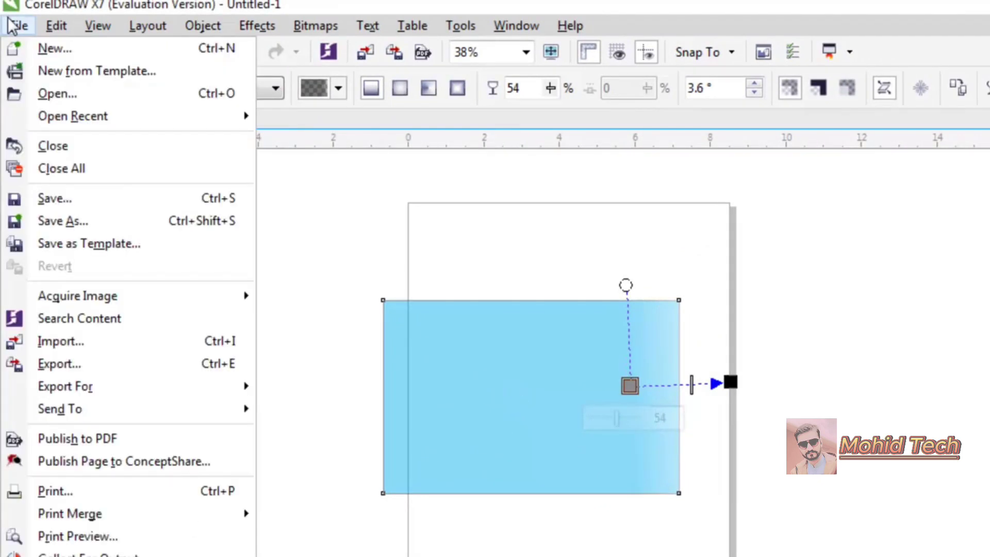
click(101, 367)
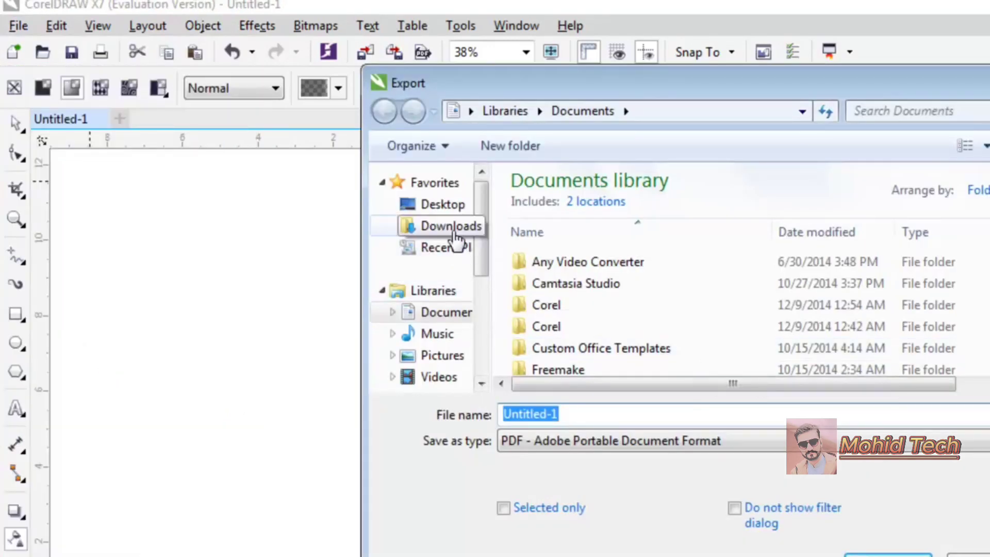
click(451, 226)
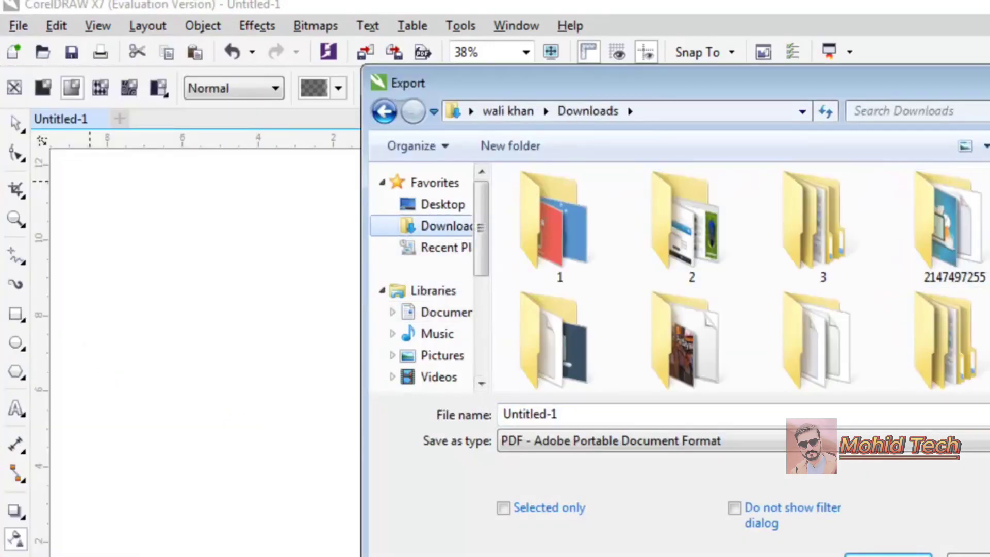
scroll(830, 178, down, 20)
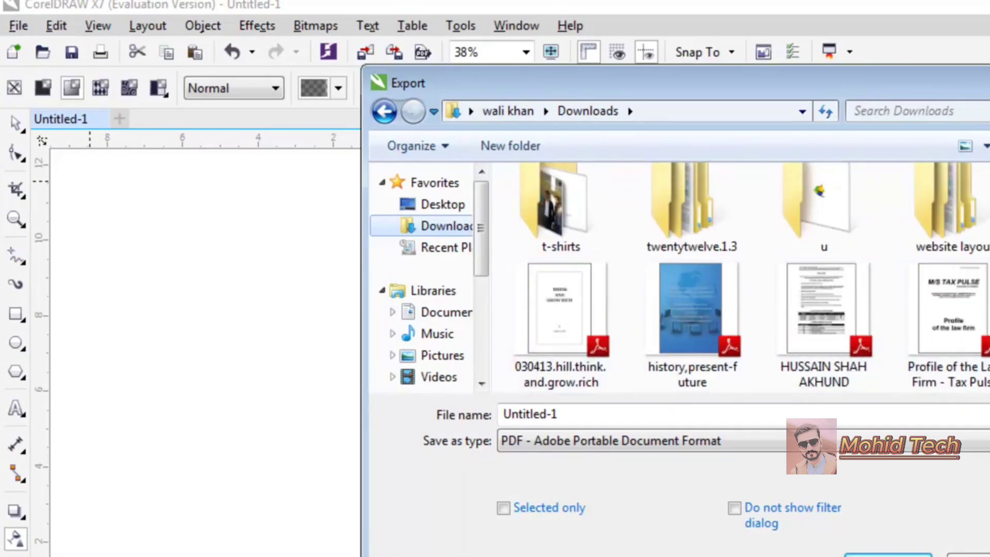
scroll(835, 342, down, 2)
scroll(835, 342, up, 20)
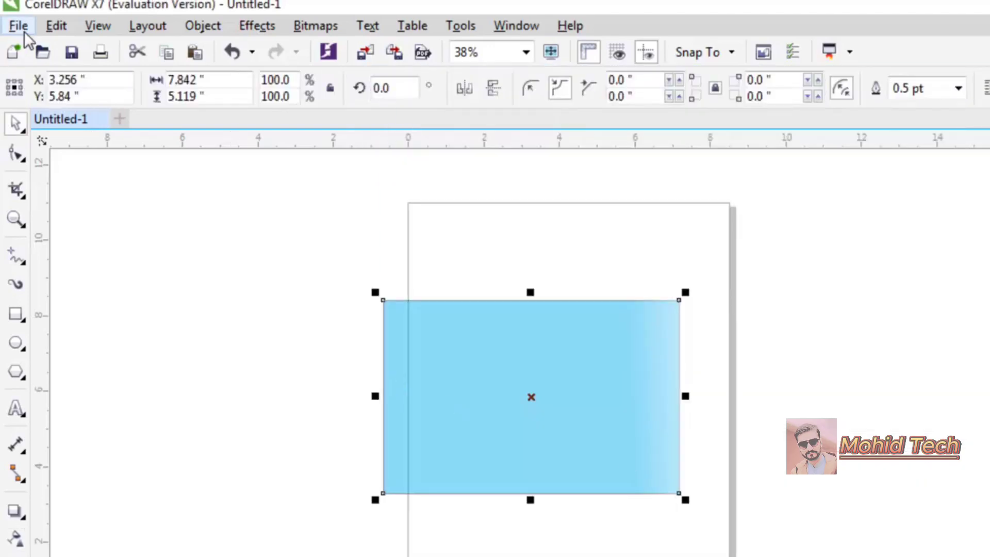
- Import 123.png right of the page and enlarge it to about 7.7 inches
click(17, 32)
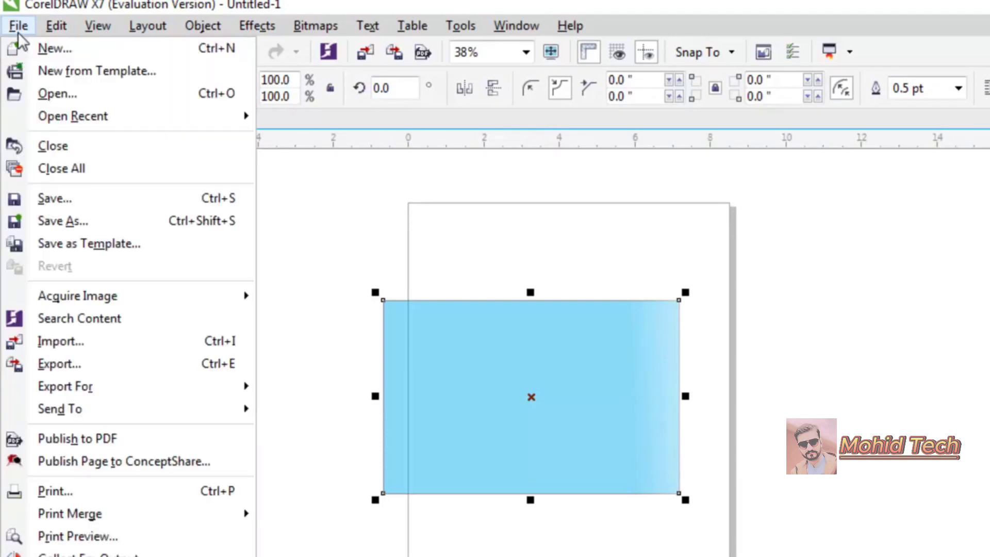
click(98, 349)
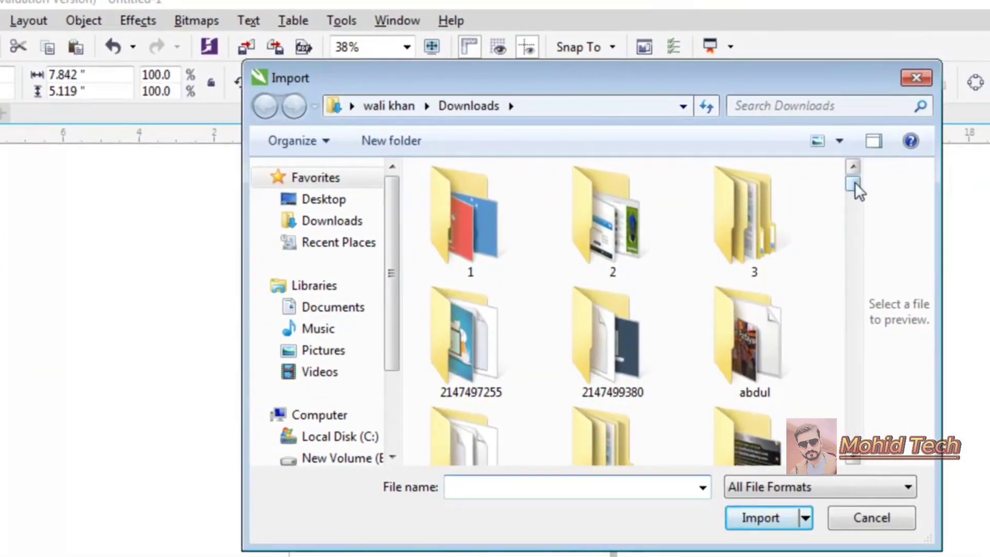
drag(855, 182, 857, 199)
click(740, 354)
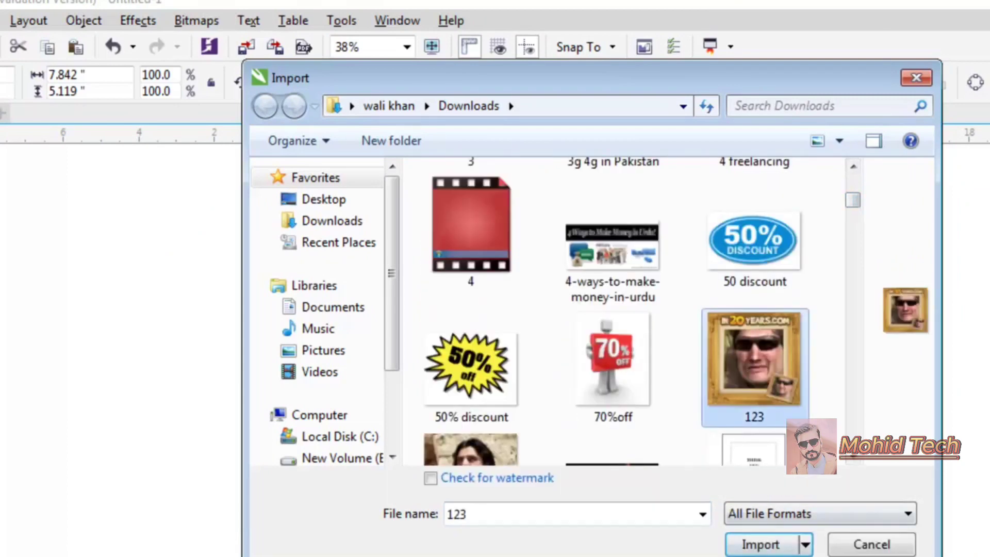
click(760, 544)
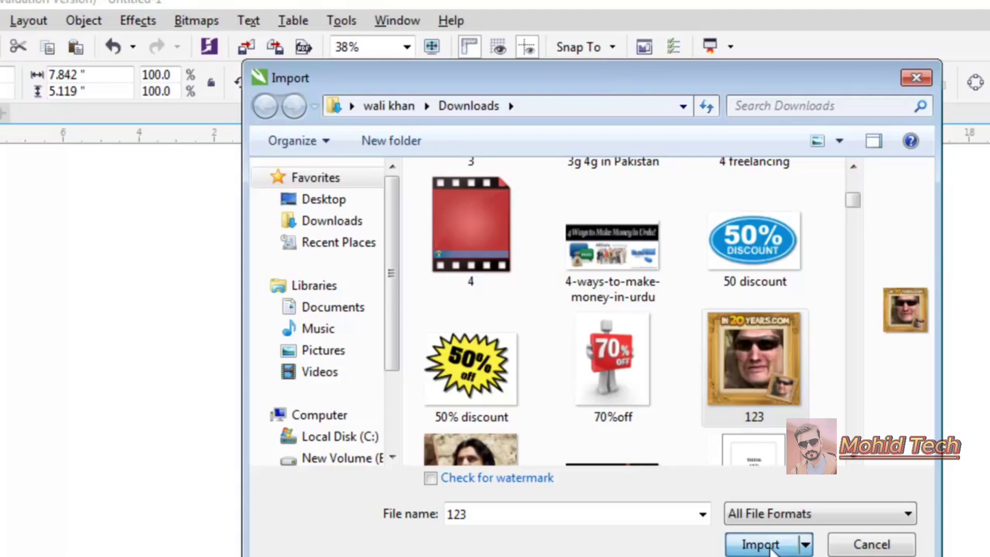
click(686, 277)
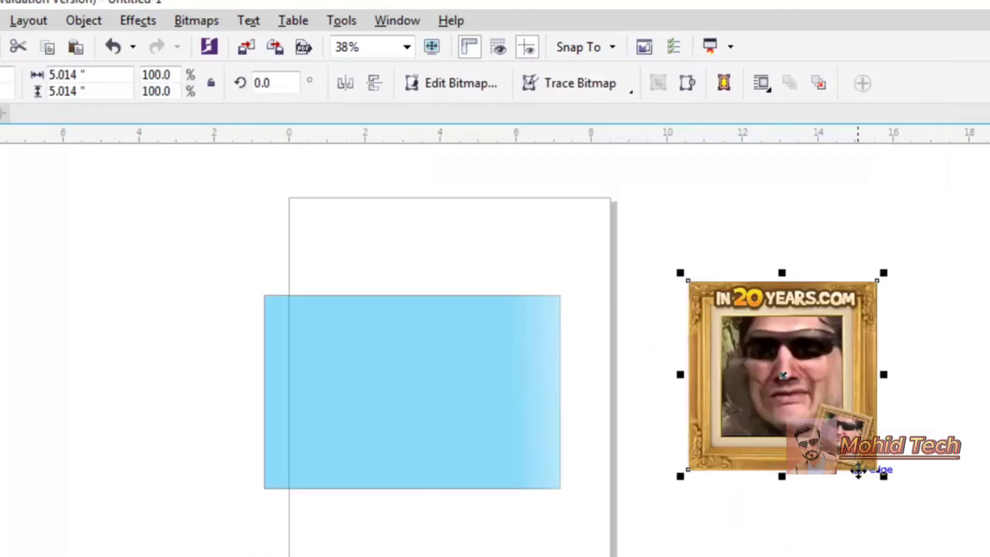
drag(882, 478, 985, 556)
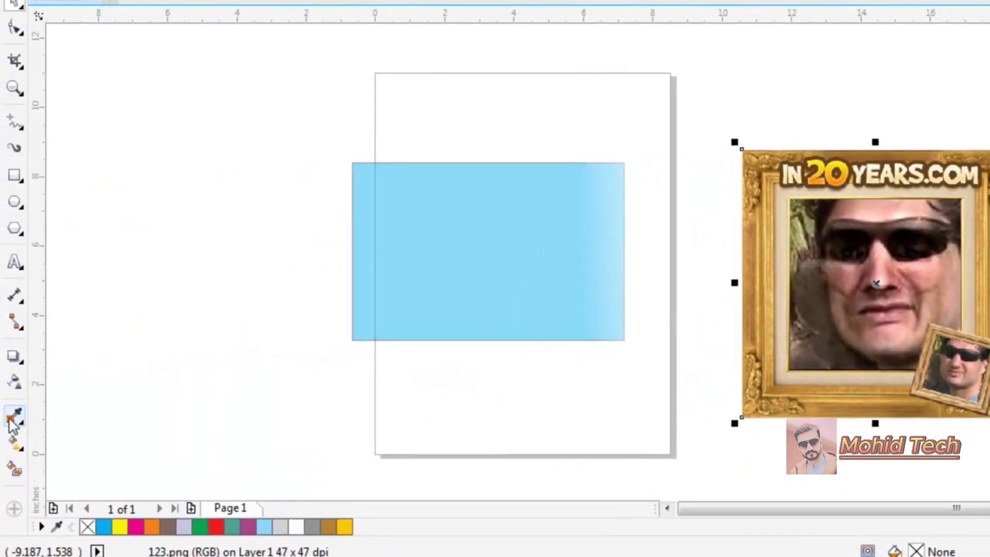
- Sample the picture frame's gold and apply it to the rectangle as a tan fill
click(9, 419)
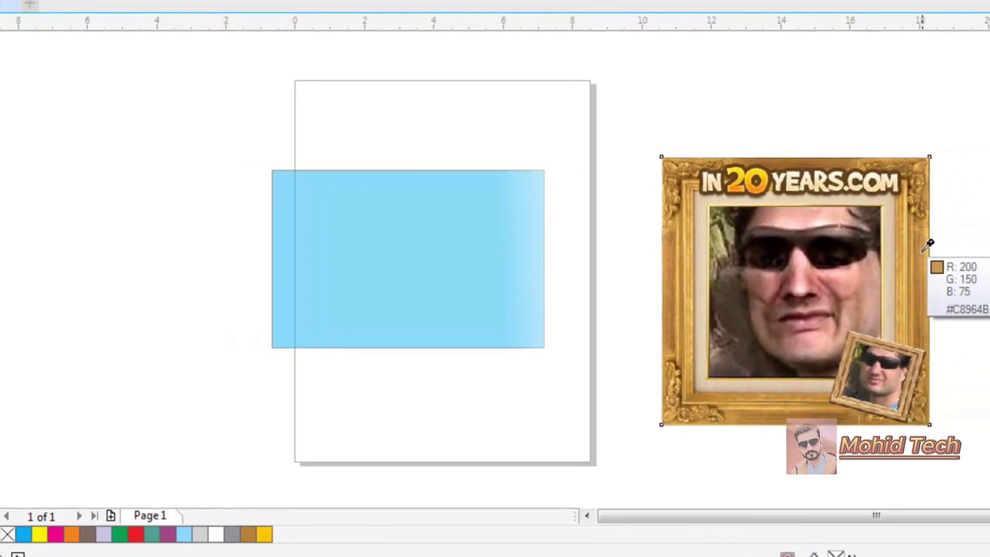
click(922, 250)
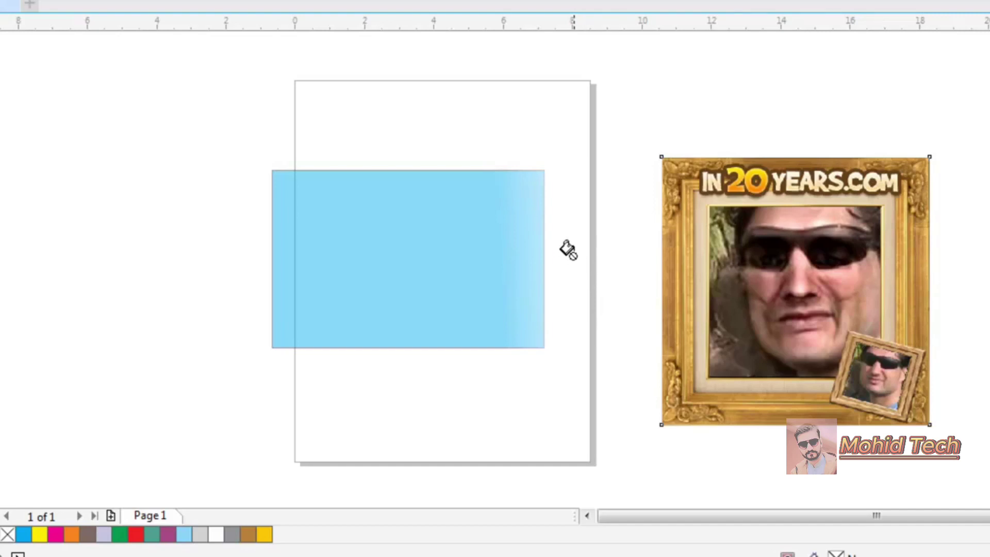
click(382, 241)
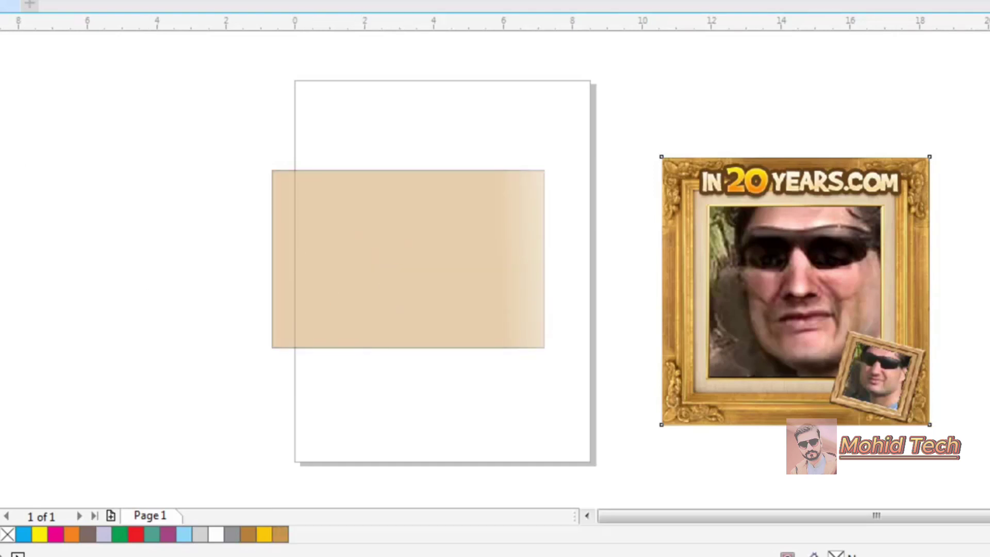
- Draw two squares and a wider rectangle stacked left of the page
drag(118, 101, 198, 177)
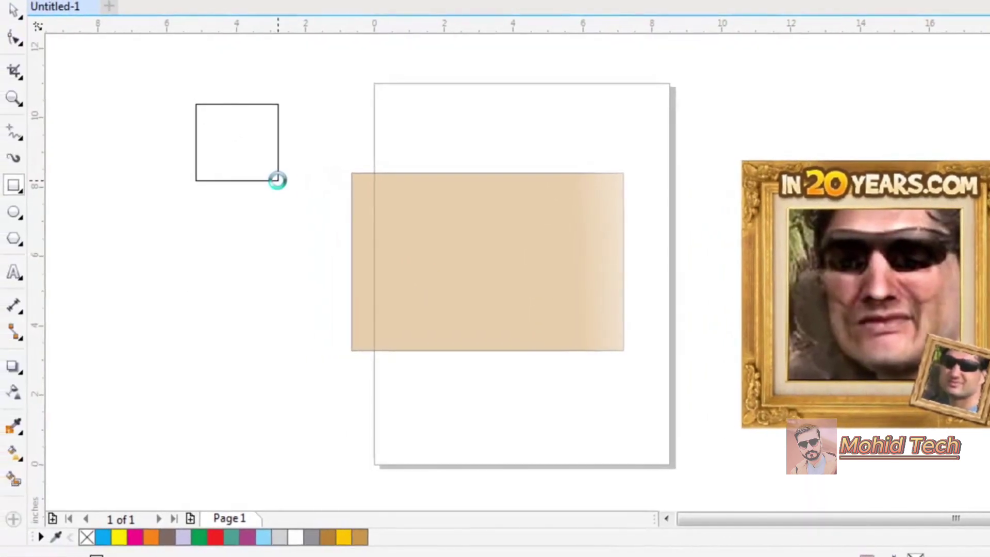
drag(150, 256, 251, 347)
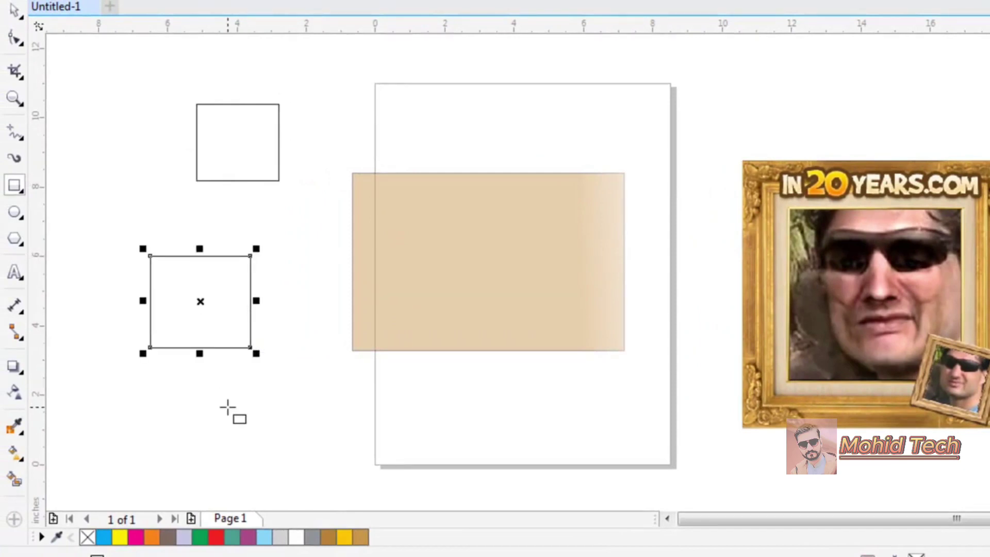
drag(227, 407, 361, 490)
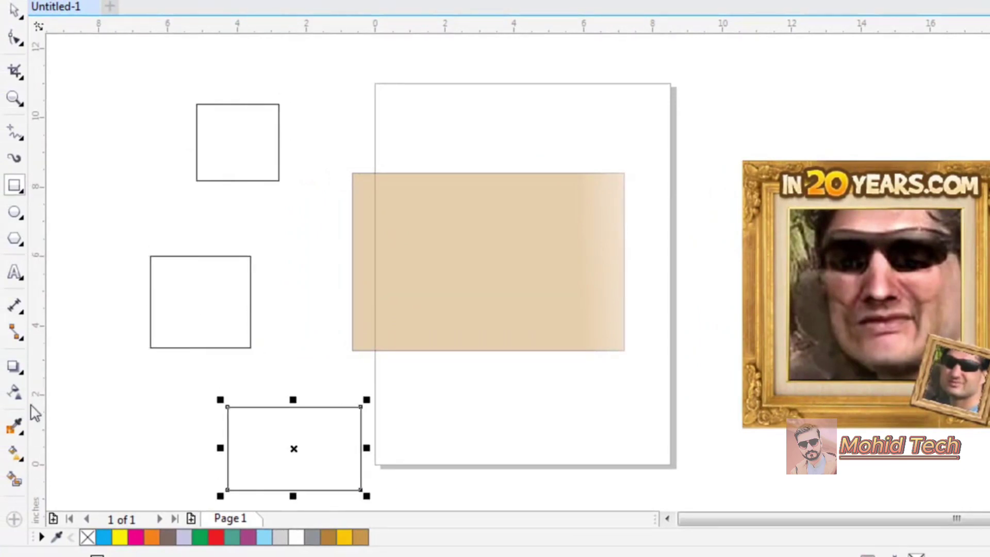
- Sample pink from the picture and fill all three new rectangles with it
click(16, 427)
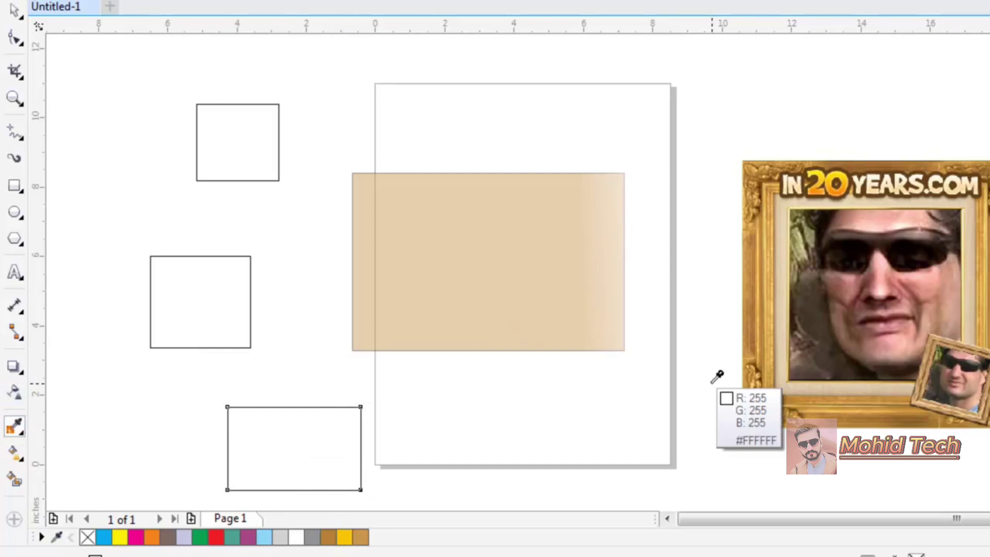
click(926, 272)
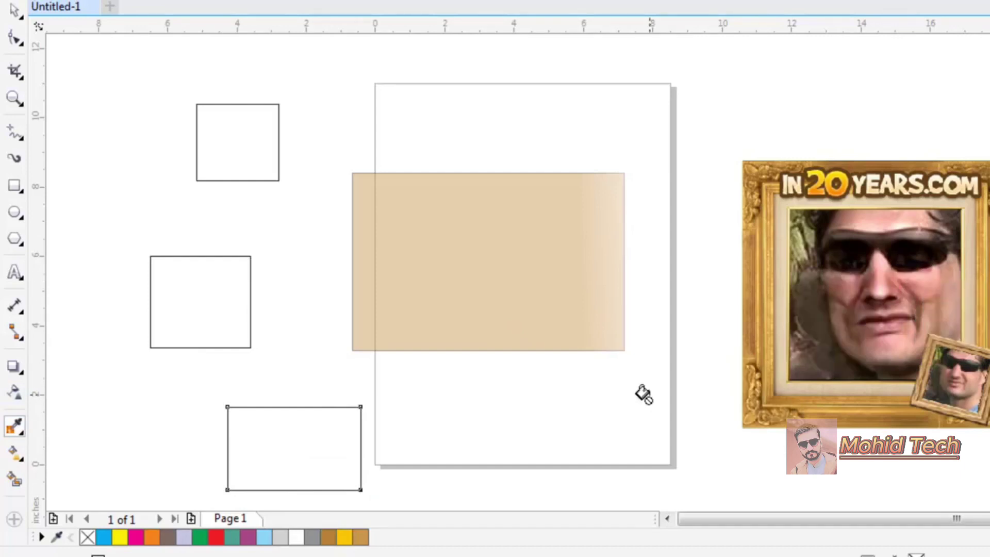
click(228, 133)
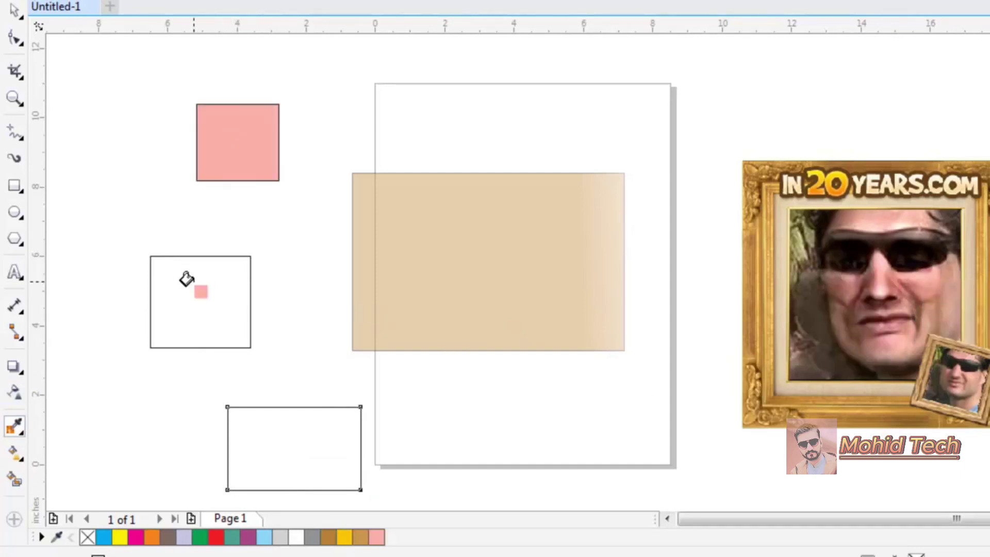
click(181, 312)
click(261, 417)
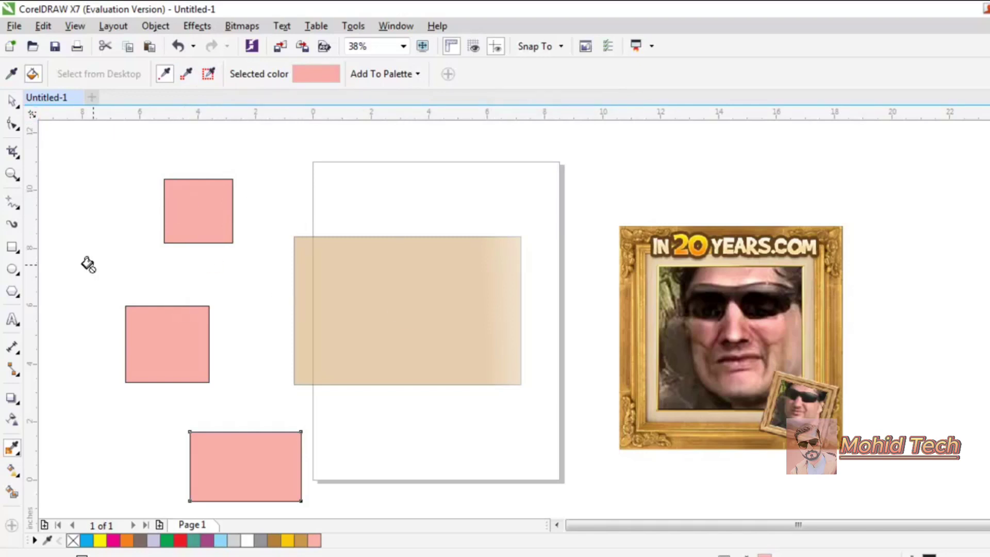
- Marquee-select all five objects and delete them
click(11, 104)
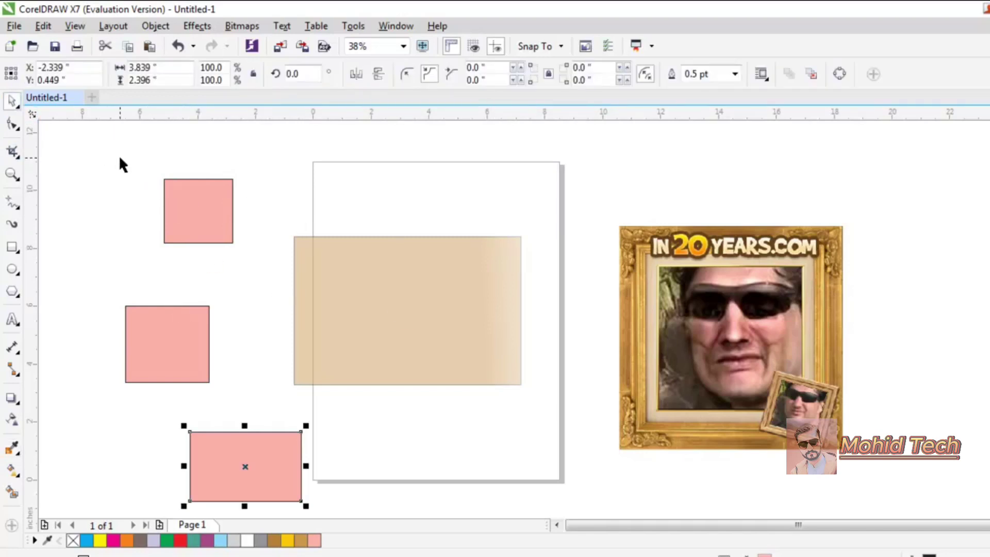
drag(120, 159, 858, 500)
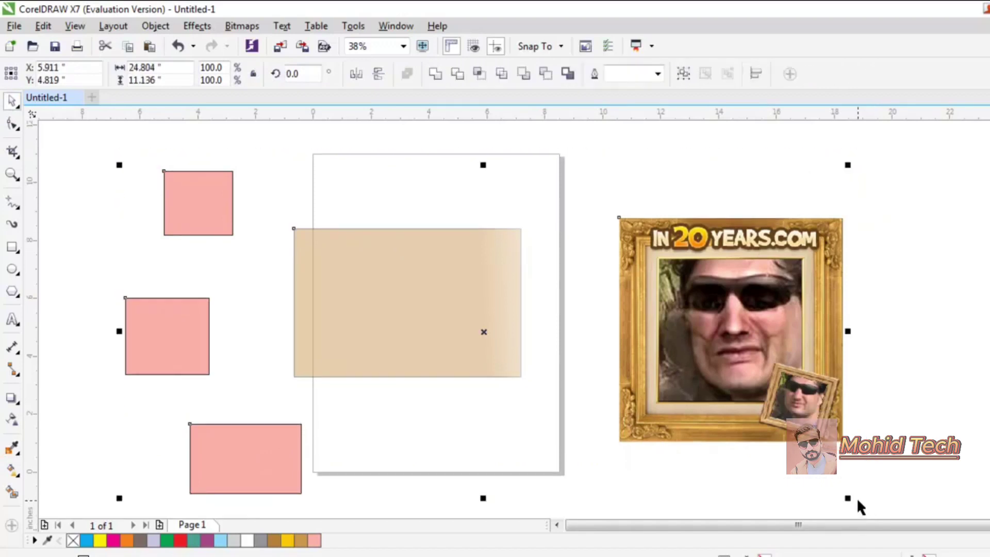
key(Delete)
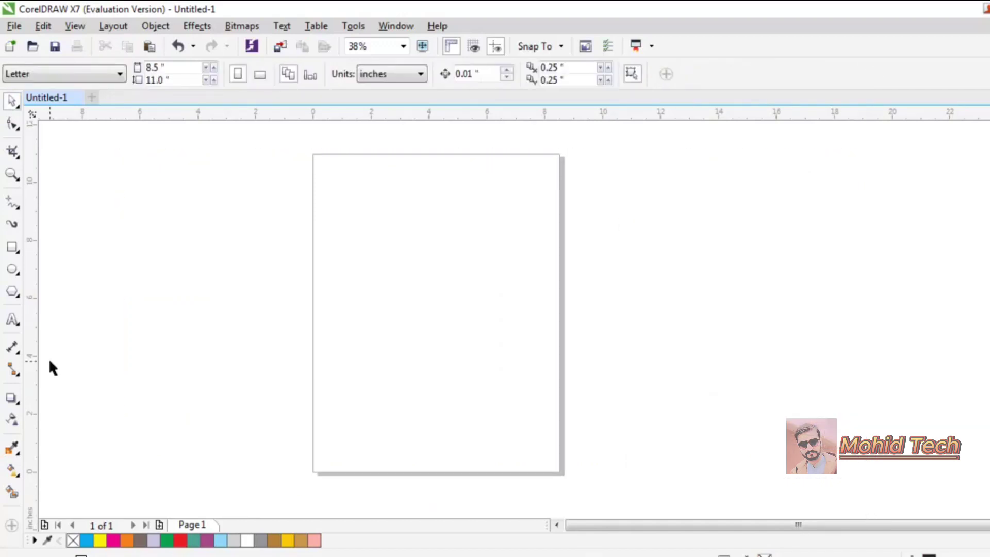